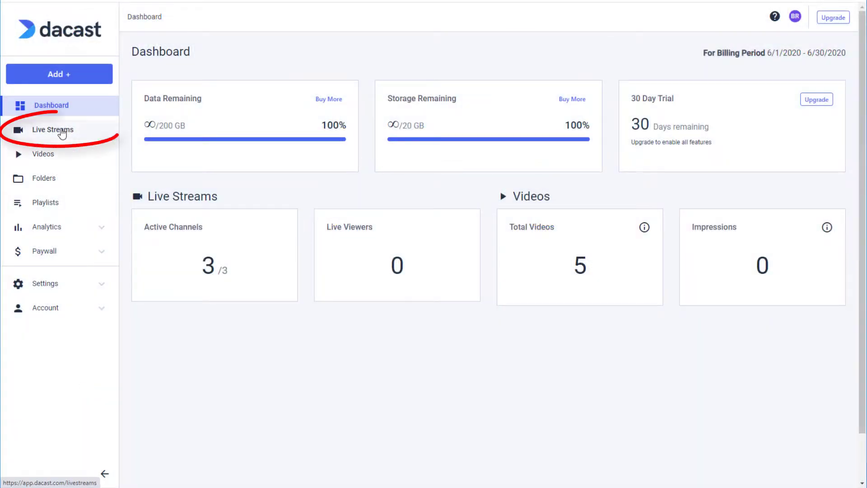
Open the Ceiling Fan Channel's encoder setup in Dacast to reveal its stream credentials
{"action": "left_click", "coordinate": [68, 138]}
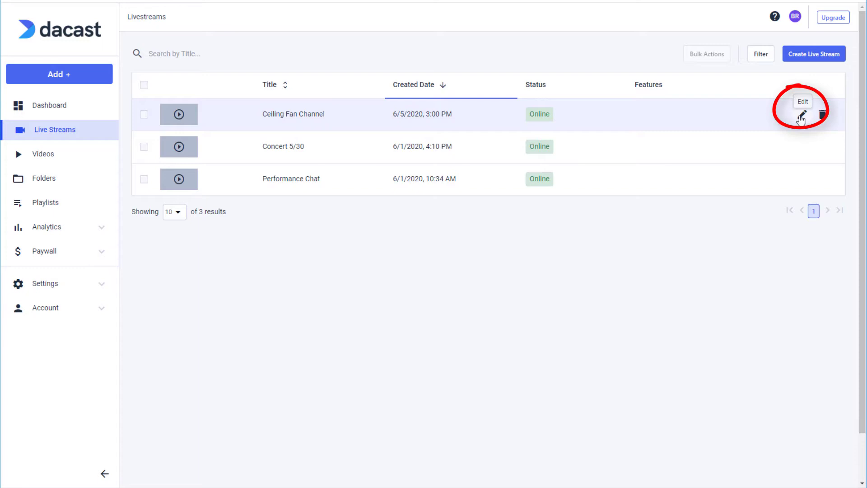
{"action": "left_click", "coordinate": [802, 116]}
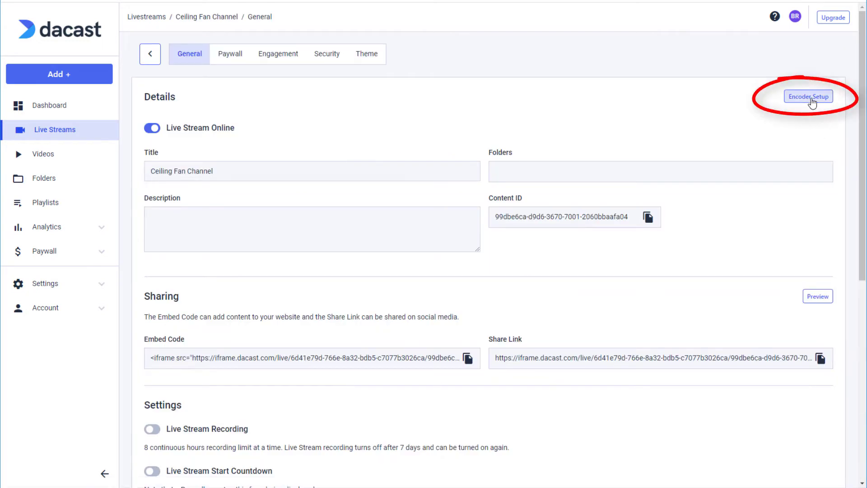
{"action": "left_click", "coordinate": [811, 98]}
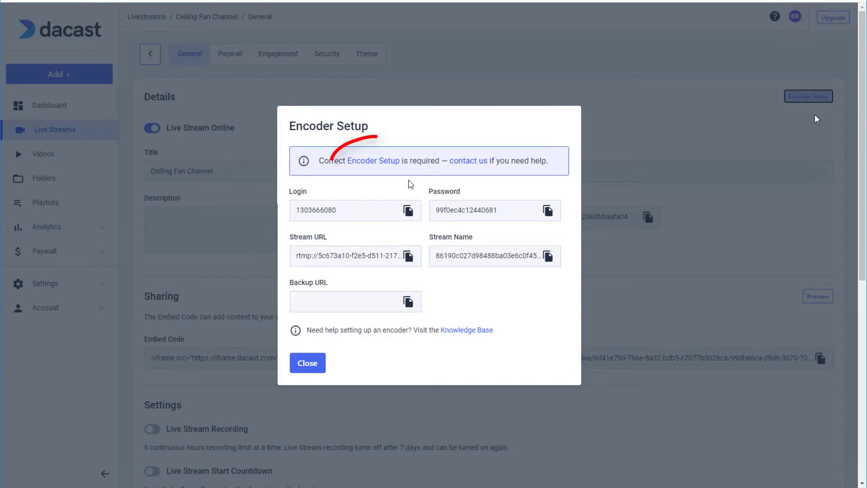
Open the Dacast Knowledge Base article on required live encoder settings
{"action": "left_click", "coordinate": [383, 165]}
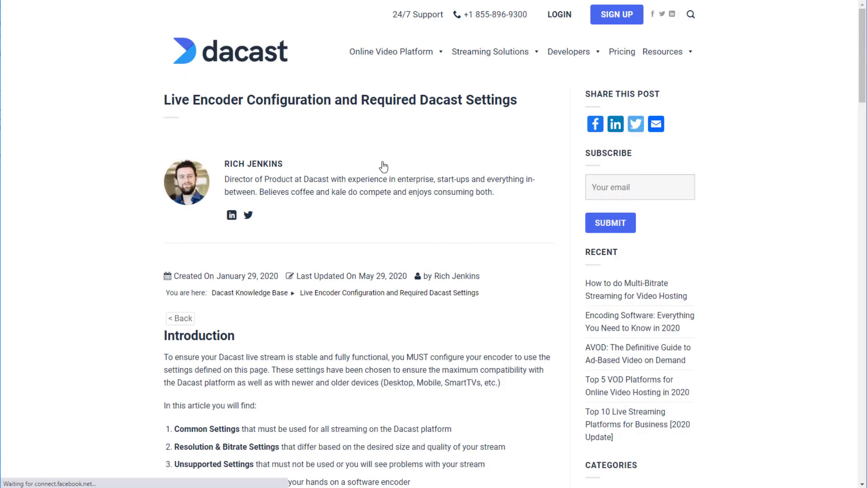
{"action": "left_click_drag", "start_coordinate": [865, 52], "coordinate": [864, 100]}
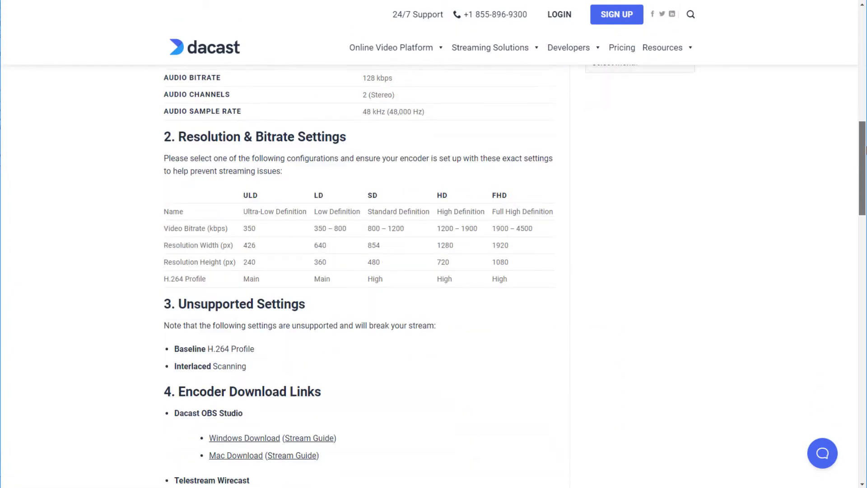
{"action": "left_click_drag", "start_coordinate": [863, 100], "coordinate": [864, 180]}
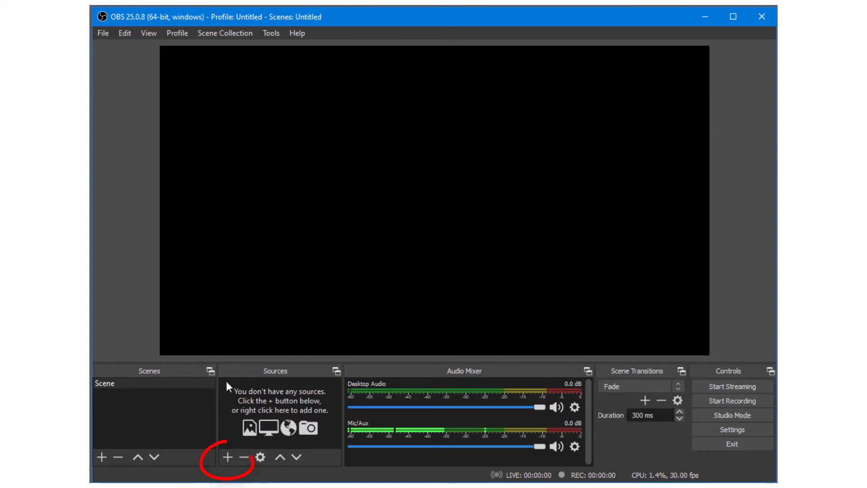
Add a Video Capture Device source named 'webcam', enlarging and centring it in the preview
{"action": "left_click", "coordinate": [226, 459]}
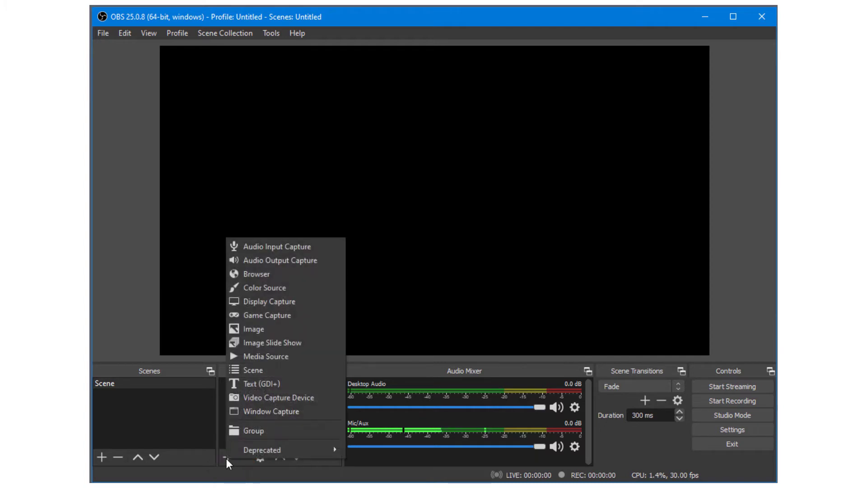
{"action": "left_click", "coordinate": [315, 399]}
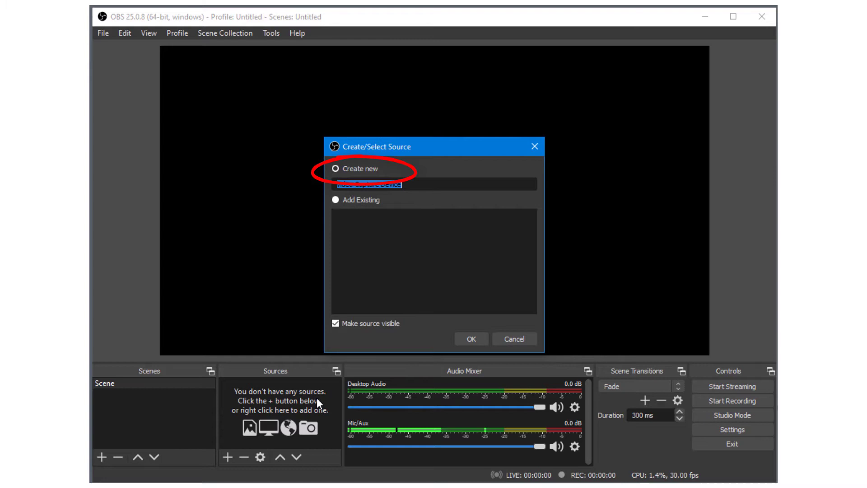
{"action": "type", "text": "webcam"}
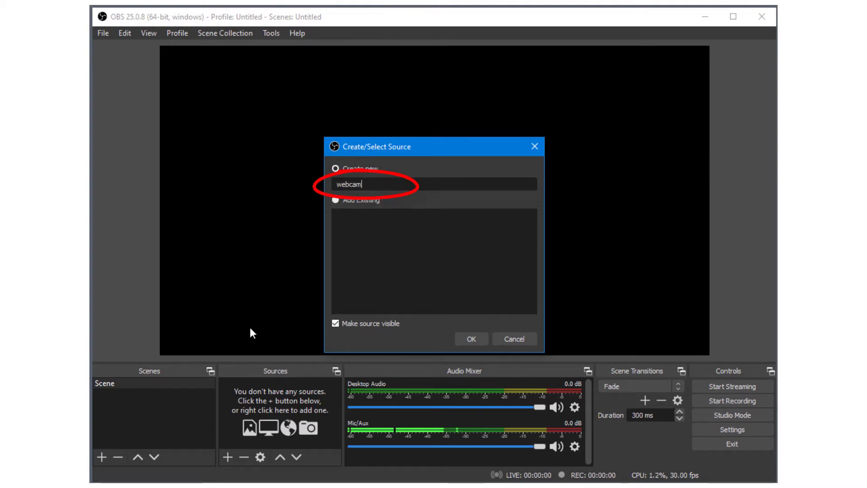
{"action": "left_click", "coordinate": [468, 339]}
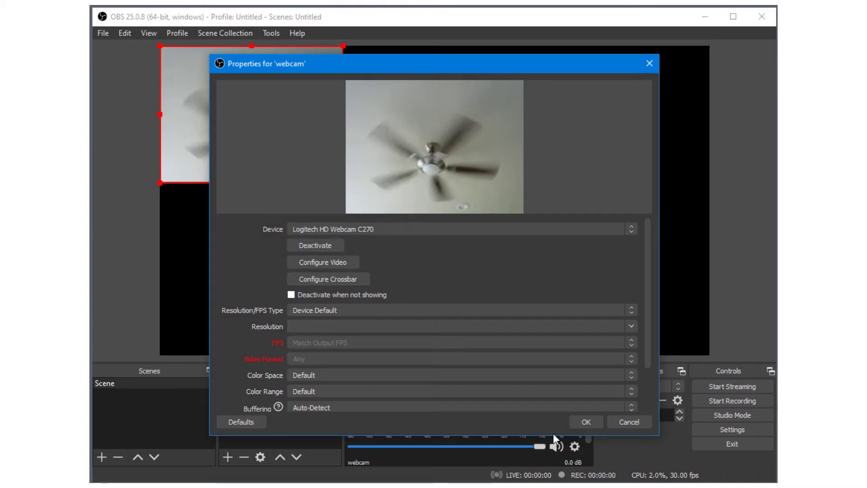
{"action": "left_click", "coordinate": [577, 421]}
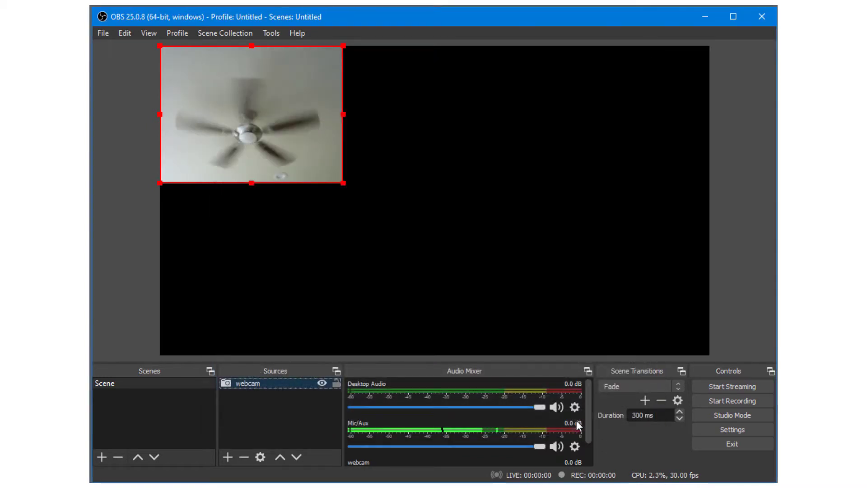
{"action": "left_click_drag", "start_coordinate": [343, 182], "coordinate": [560, 356]}
{"action": "left_click_drag", "start_coordinate": [483, 298], "coordinate": [540, 303]}
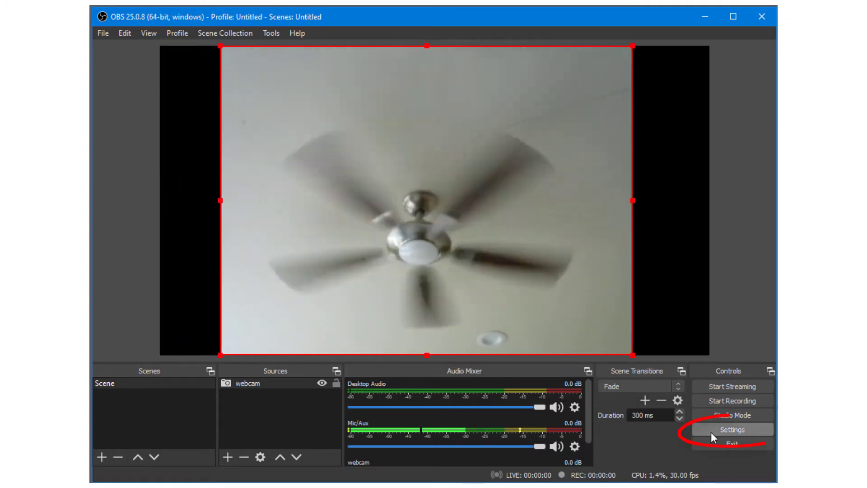
Open OBS Settings on the Stream page
{"action": "left_click", "coordinate": [712, 428]}
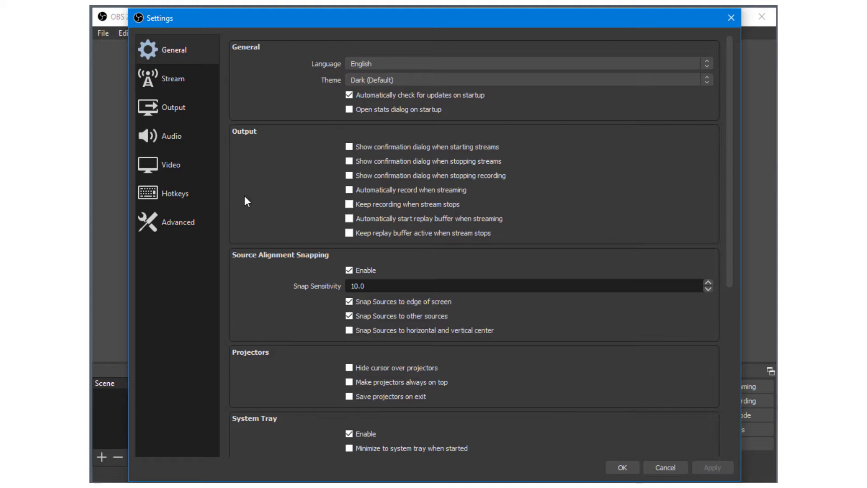
{"action": "left_click", "coordinate": [182, 81]}
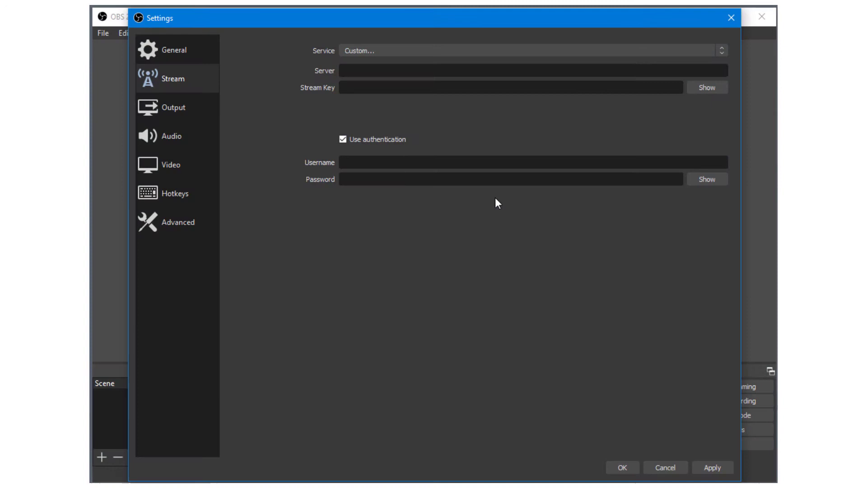
Paste the Dacast stream name, stream URL, login and password into OBS's stream settings
{"action": "left_click", "coordinate": [478, 88]}
{"action": "key", "text": "ctrl+v"}
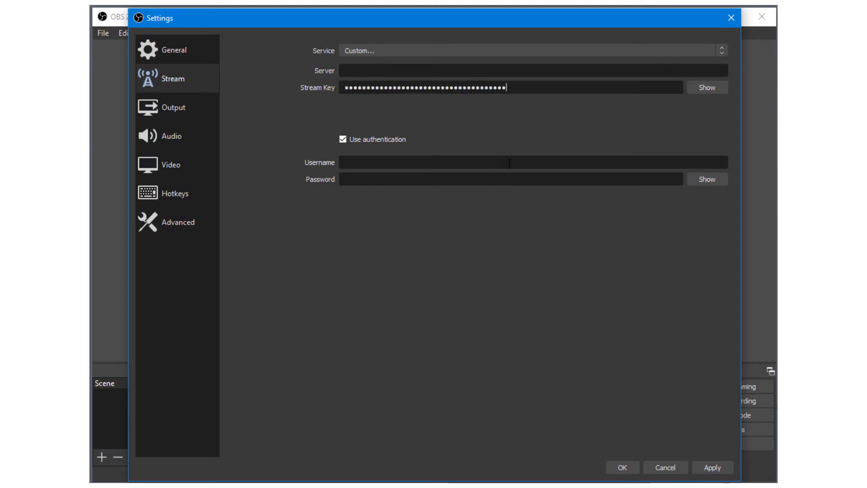
{"action": "key", "text": "super+Tab"}
{"action": "left_click", "coordinate": [516, 248]}
{"action": "key", "text": "ctrl+v"}
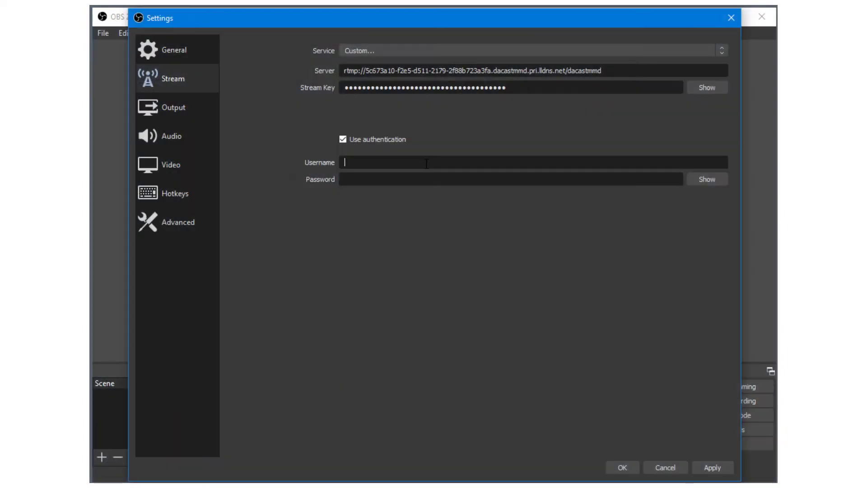
{"action": "key", "text": "ctrl+v"}
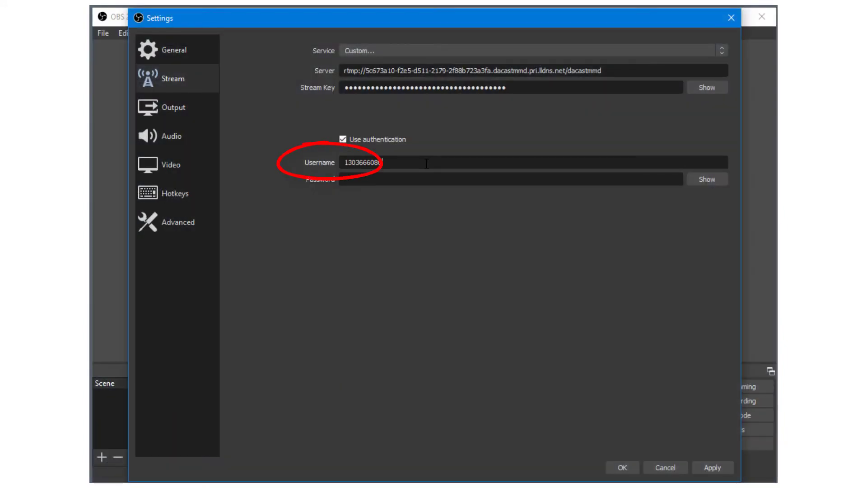
{"action": "key", "text": "ctrl+v"}
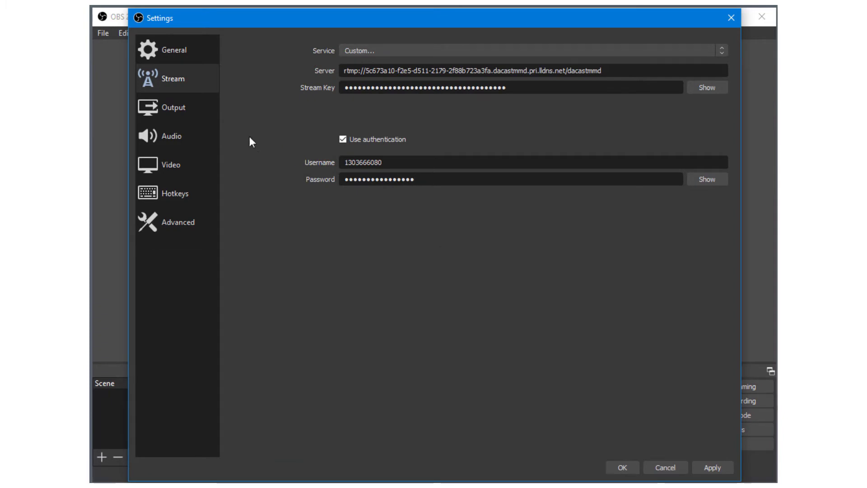
{"action": "left_click", "coordinate": [193, 109]}
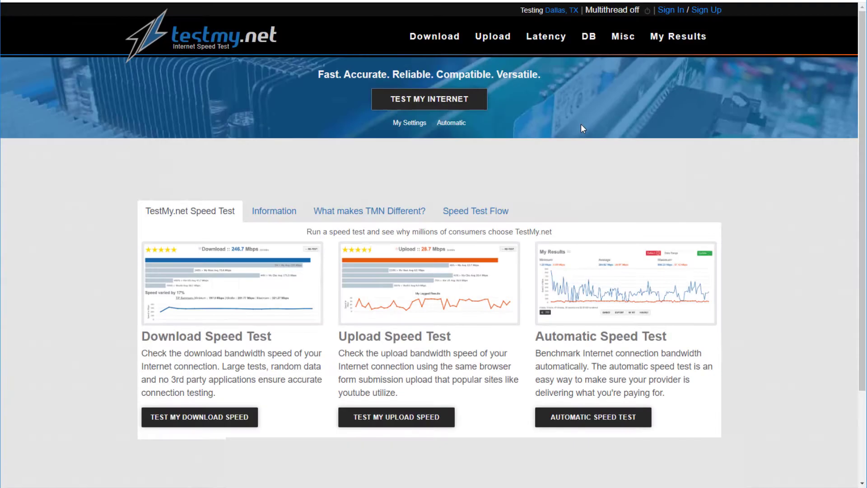
Run a testmy.net upload speed test, measuring 29.8 Mbps upload
{"action": "left_click", "coordinate": [480, 106]}
{"action": "left_click", "coordinate": [474, 84]}
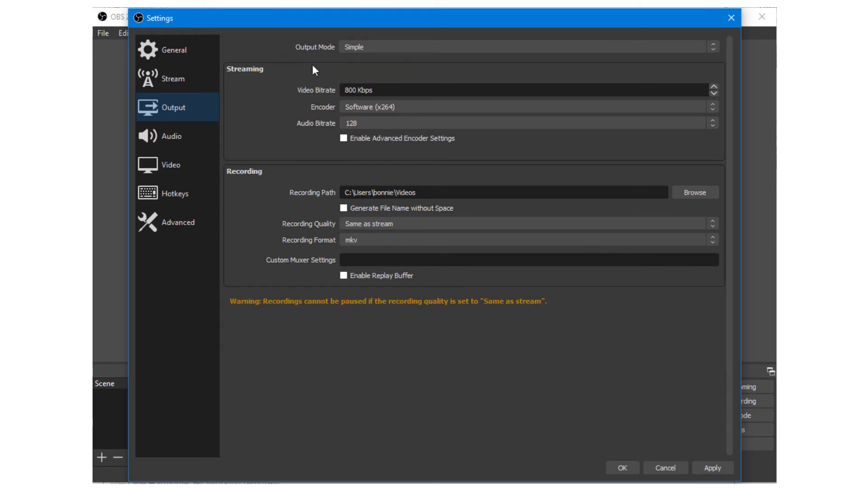
Switch Output Mode to Advanced and review the x264 streaming and audio bitrate settings
{"action": "left_click", "coordinate": [367, 47]}
{"action": "left_click", "coordinate": [366, 62]}
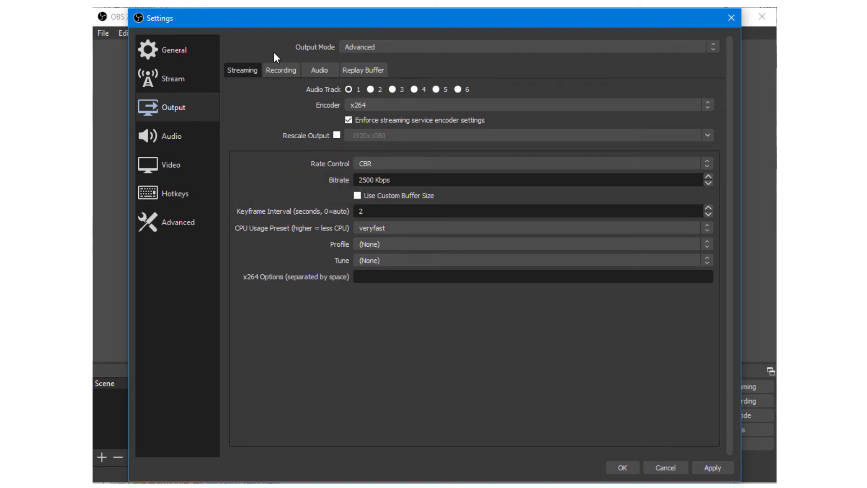
{"action": "left_click", "coordinate": [312, 70]}
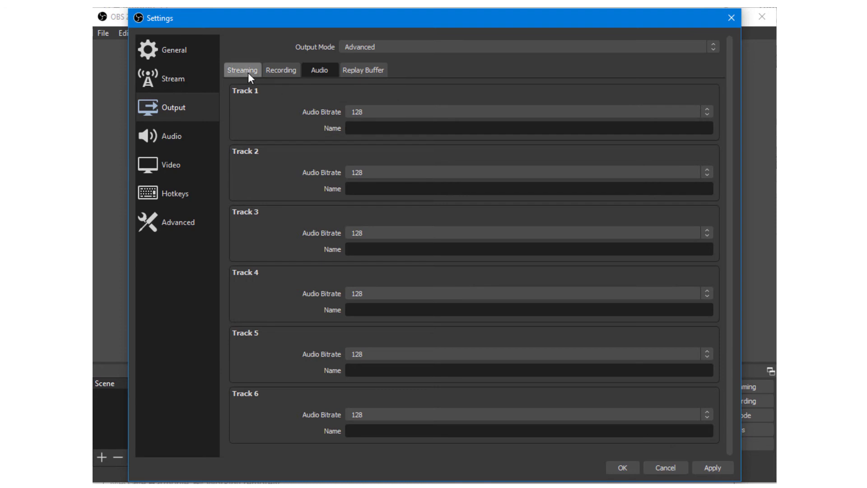
{"action": "left_click", "coordinate": [246, 70]}
{"action": "left_click", "coordinate": [378, 47]}
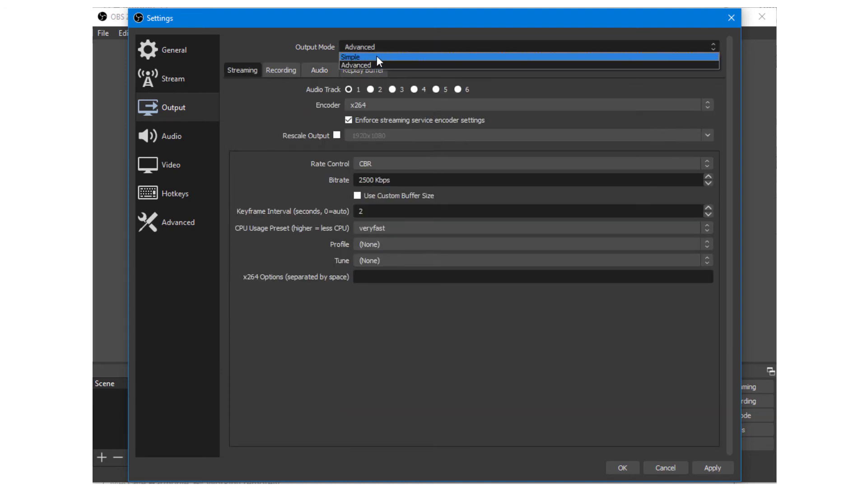
Revert to Simple output, set sample rate to 48 kHz, save, and start streaming
{"action": "left_click", "coordinate": [377, 62]}
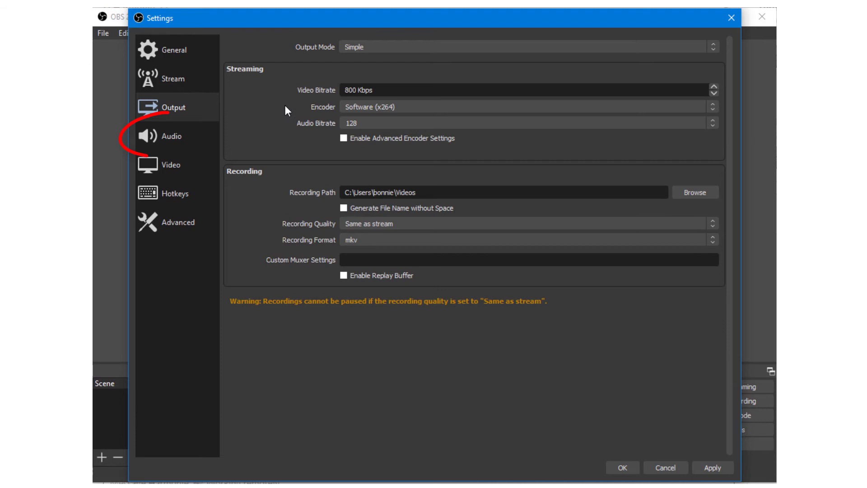
{"action": "left_click", "coordinate": [198, 144]}
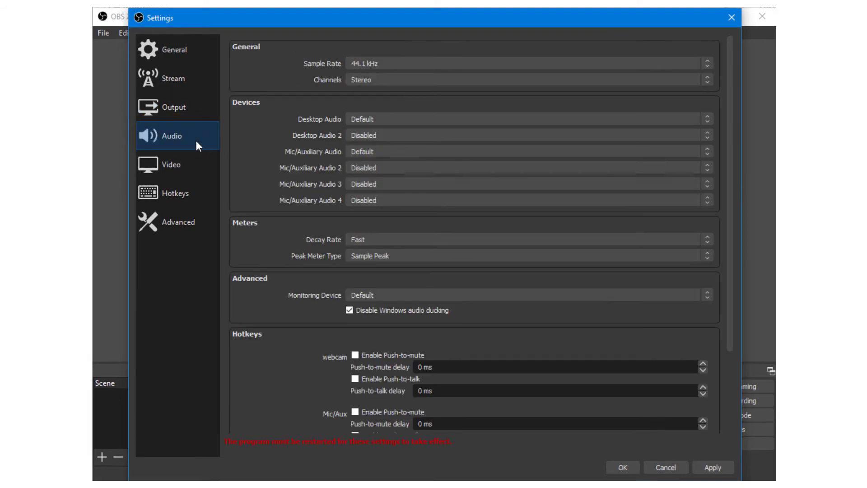
{"action": "left_click", "coordinate": [379, 63]}
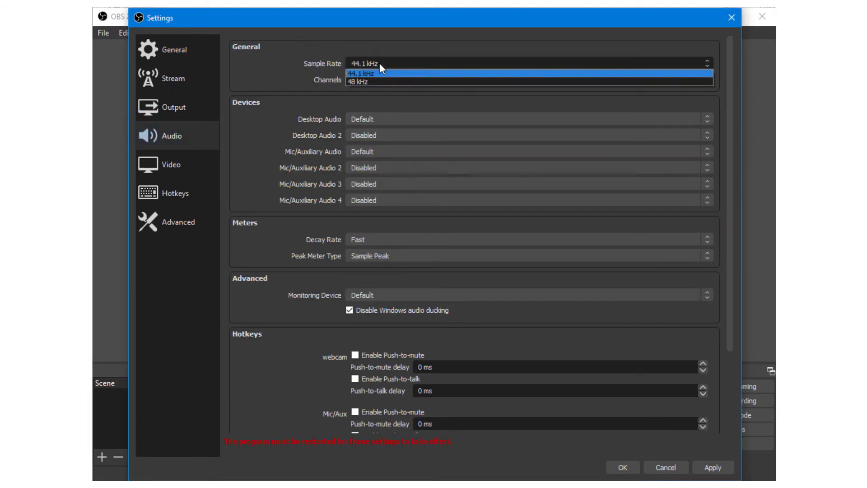
{"action": "left_click", "coordinate": [384, 81]}
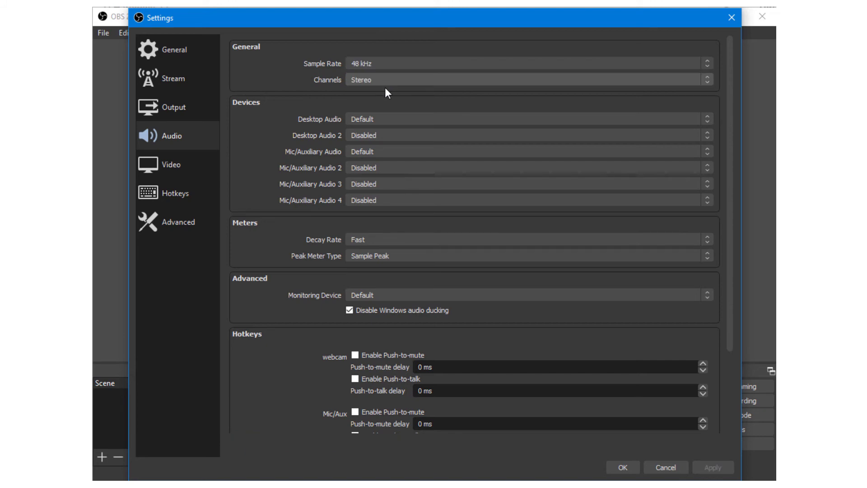
{"action": "left_click", "coordinate": [630, 467]}
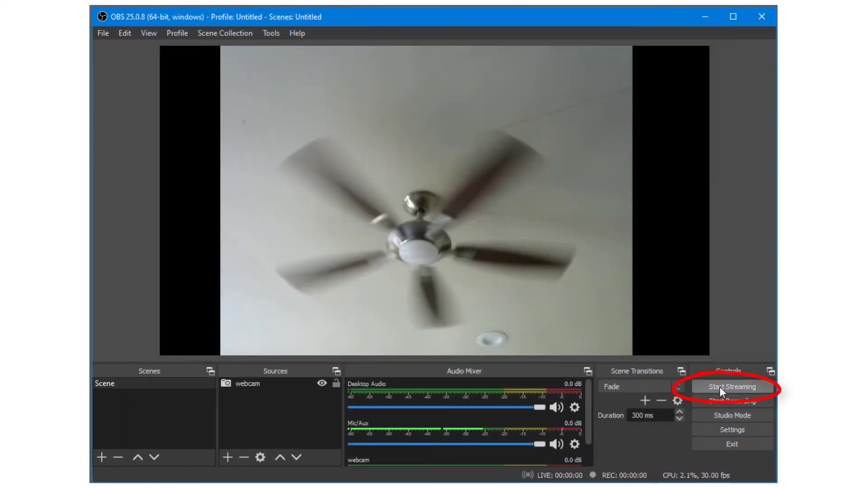
{"action": "left_click", "coordinate": [720, 387]}
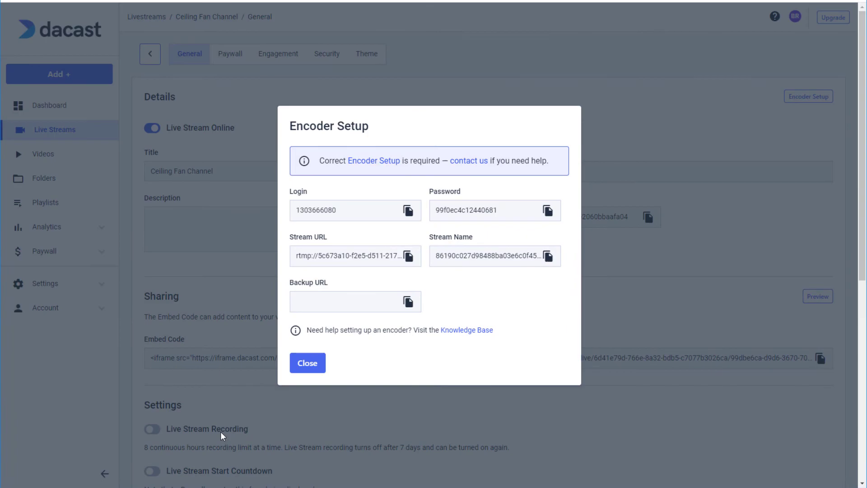
Close the Dacast encoder setup details and bring up the Dacast Help page
{"action": "left_click", "coordinate": [315, 366]}
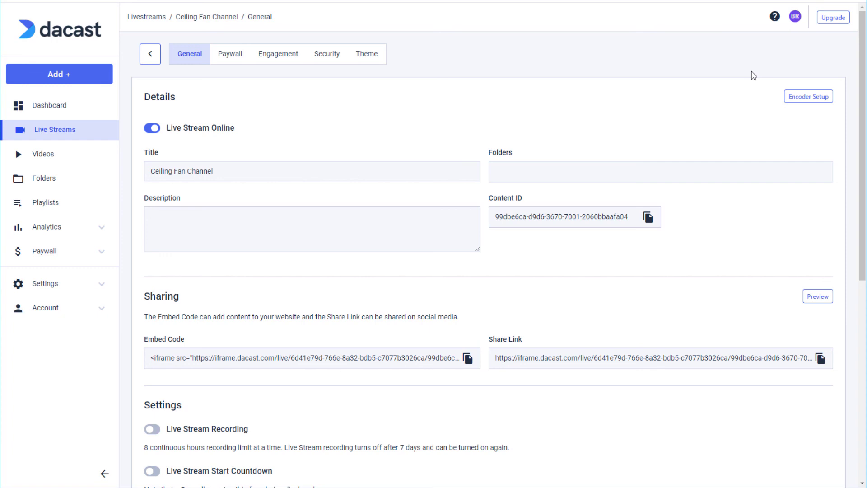
{"action": "left_click", "coordinate": [774, 19]}
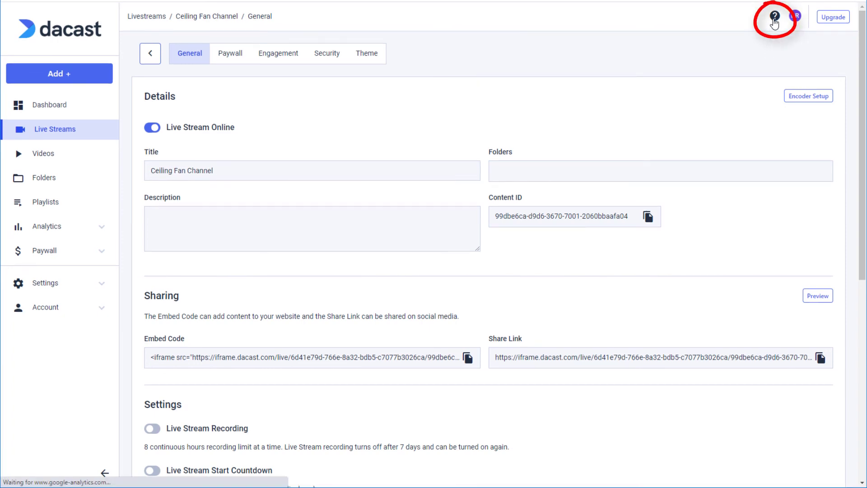